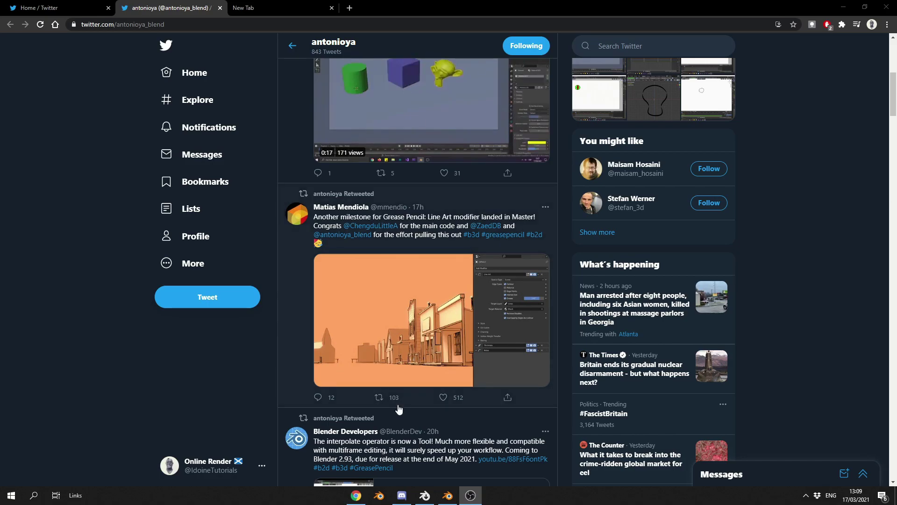
- Switch from the Twitter feed in Chrome to the Blender window via the taskbar
click(448, 496)
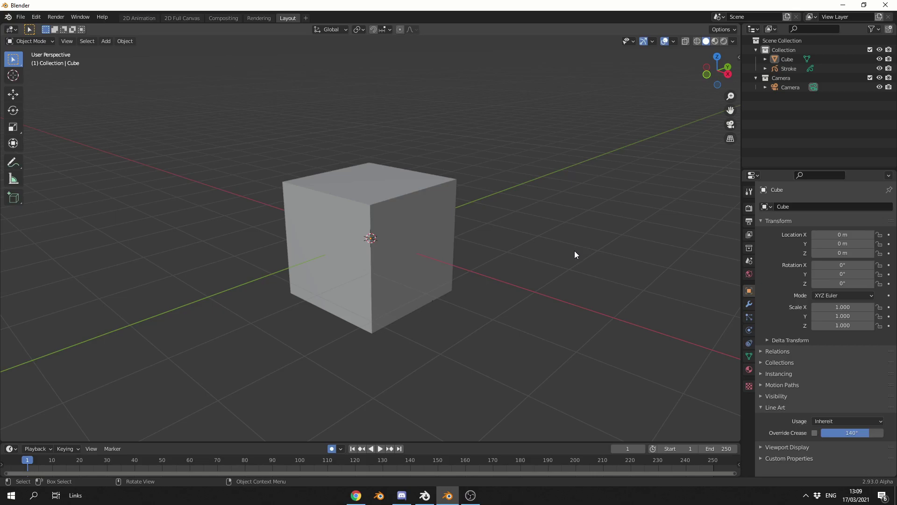
- Add a Grease Pencil Object Line Art for the cube with Shift+A
key(shift)
key(shift+a)
mouse_move(575, 251)
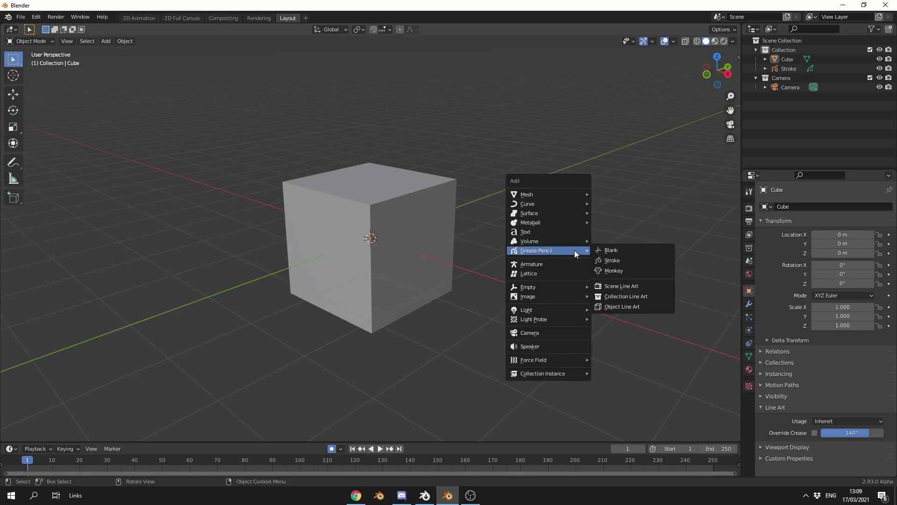
click(627, 303)
- Deselect the Line Art object, inspect the cube's outlines, and switch to the 2D Animation workspace
middle_drag(489, 281, 438, 269)
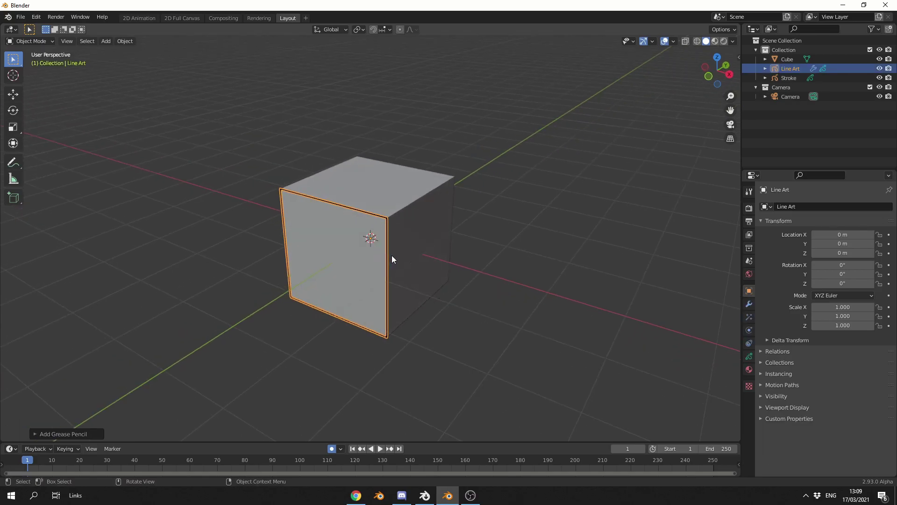
click(482, 270)
mouse_move(492, 281)
middle_down()
mouse_move(462, 275)
mouse_move(518, 291)
middle_up()
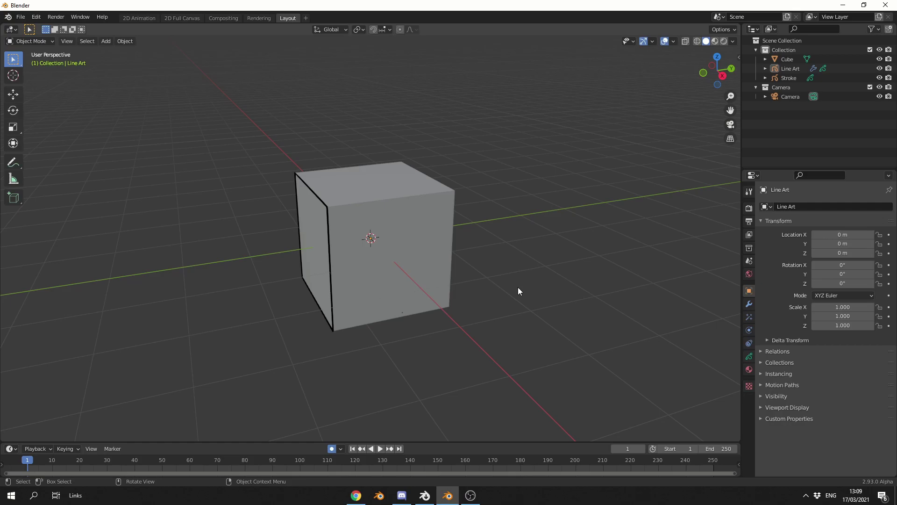
key(ctrl+Page_Up)
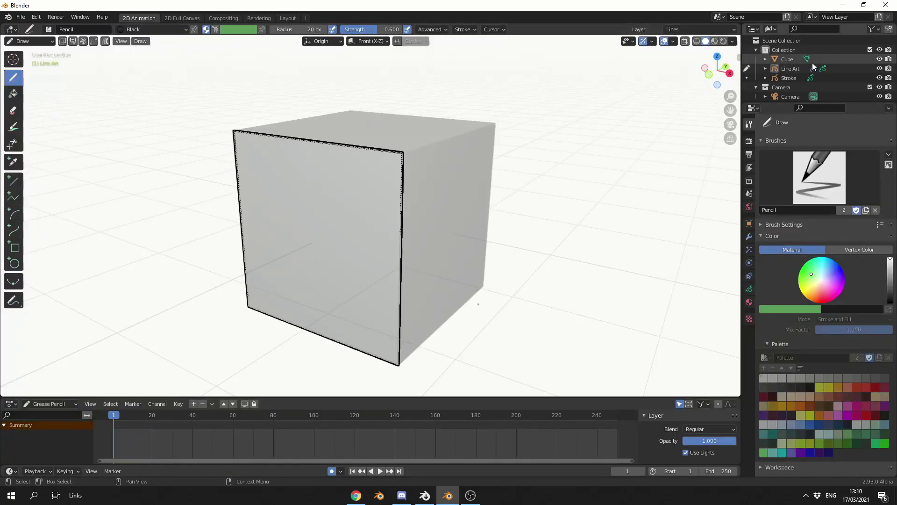
- Add a Stroke grease pencil object and give it a Line Art modifier
click(789, 72)
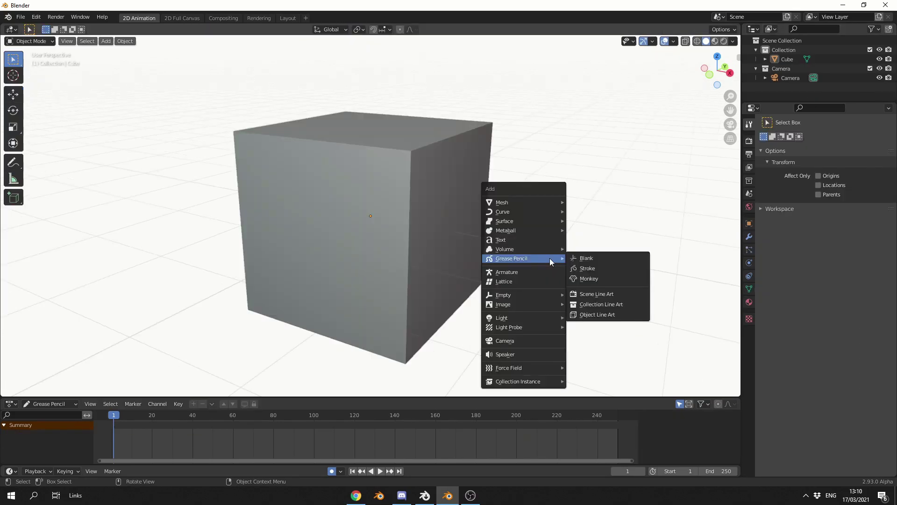
click(607, 268)
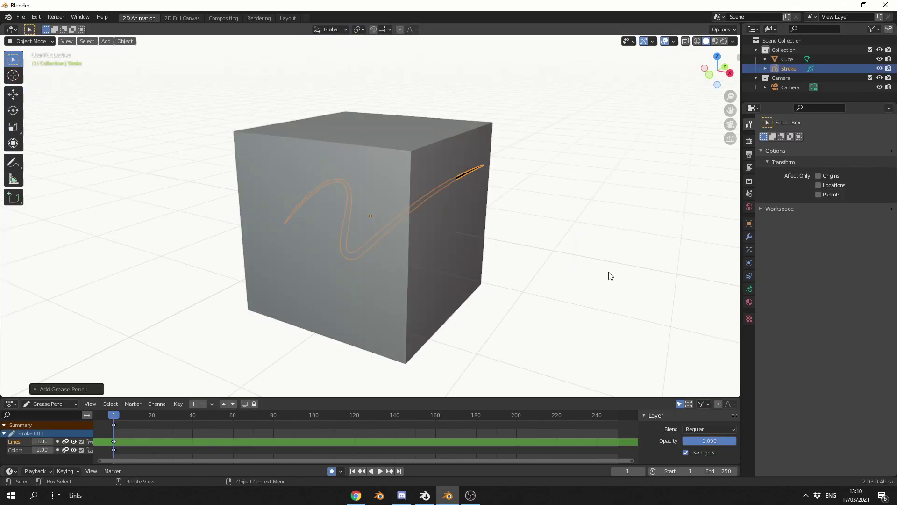
middle_drag(542, 286, 733, 105)
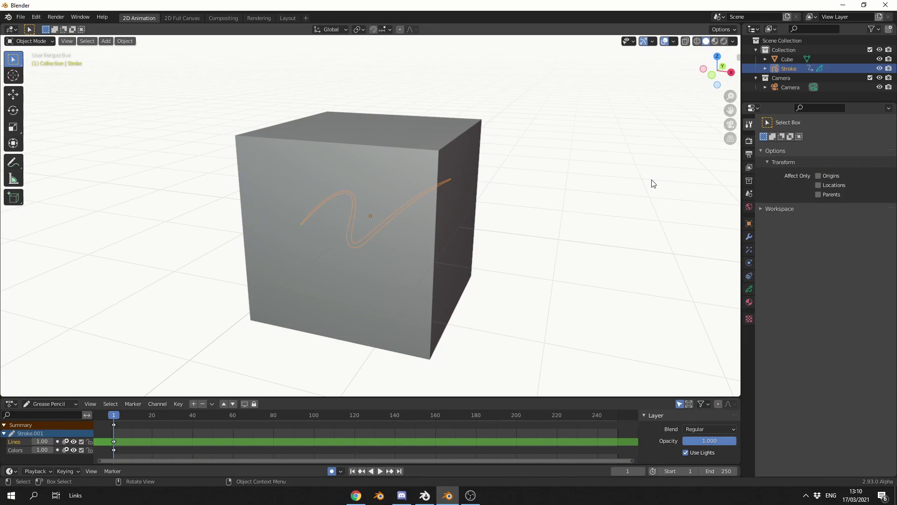
click(751, 237)
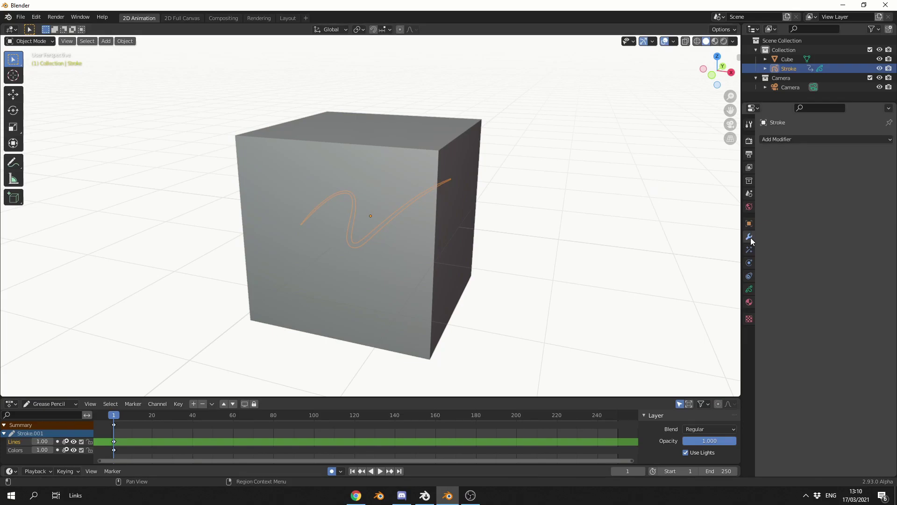
click(781, 142)
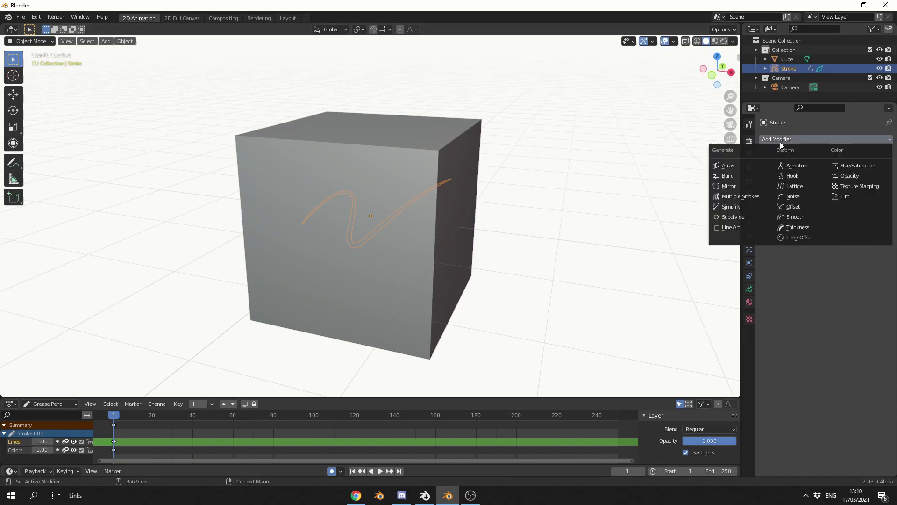
click(734, 228)
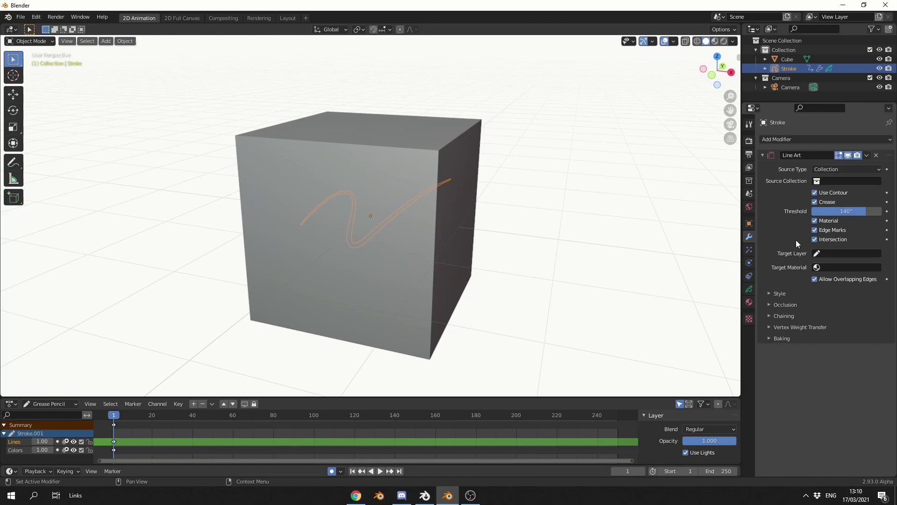
- Set the Line Art source type to Object and pick the Cube as source
click(844, 170)
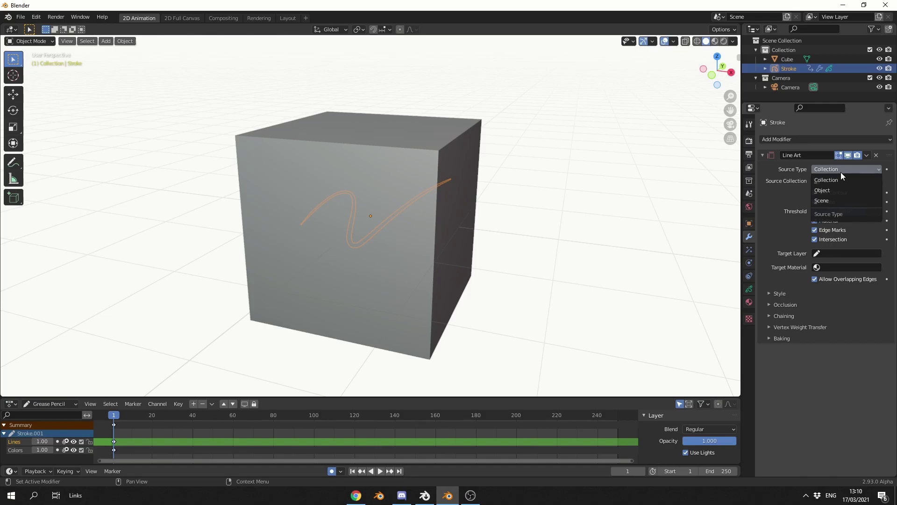
click(836, 191)
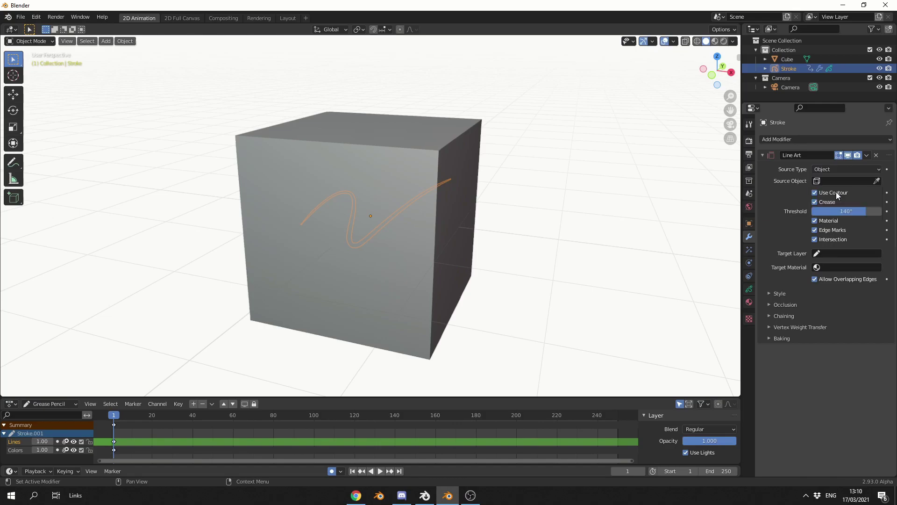
click(877, 181)
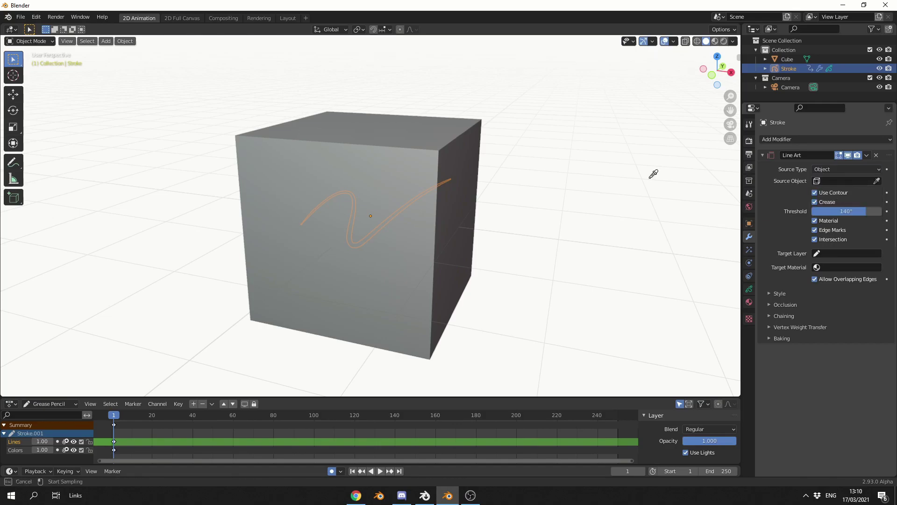
click(400, 156)
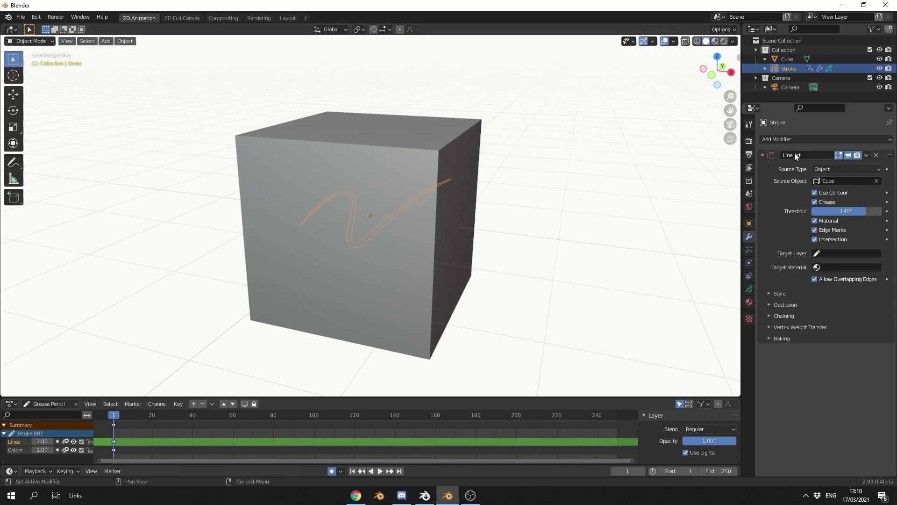
- Draw the line art onto layer Lines using material Black.001
click(836, 254)
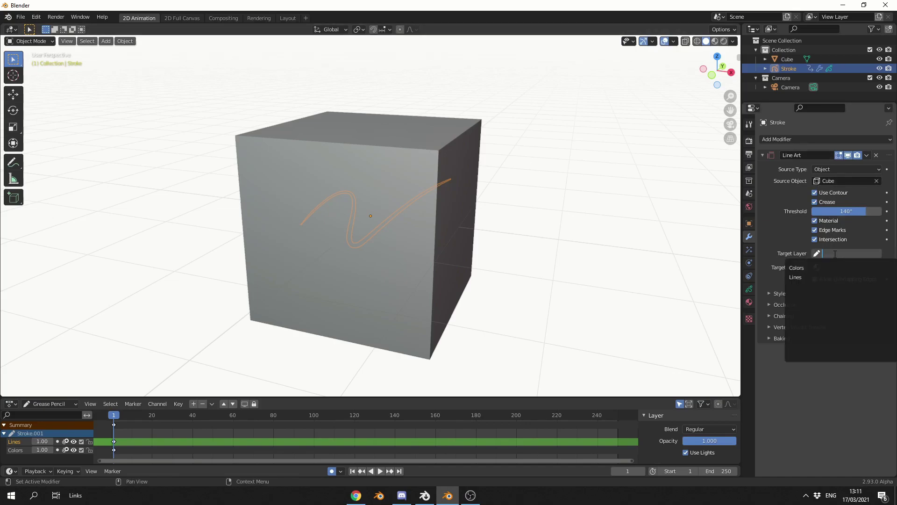
click(808, 278)
click(836, 267)
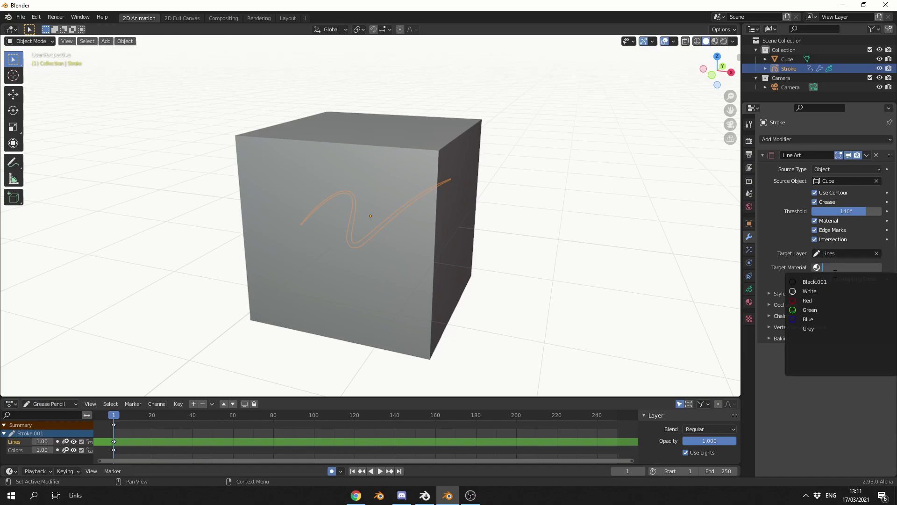
click(822, 282)
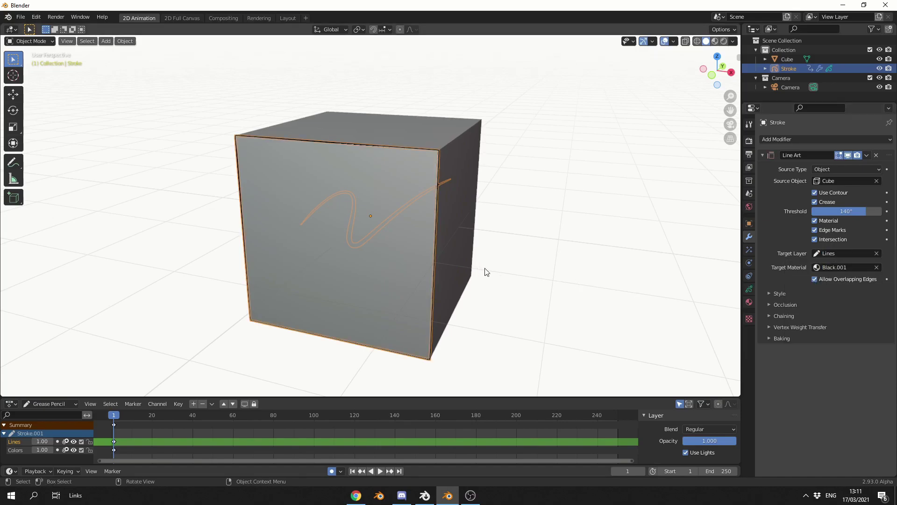
- Move the camera closer to the cube with the Move tool
middle_drag(484, 271, 352, 130)
scroll(523, 168, down, 7)
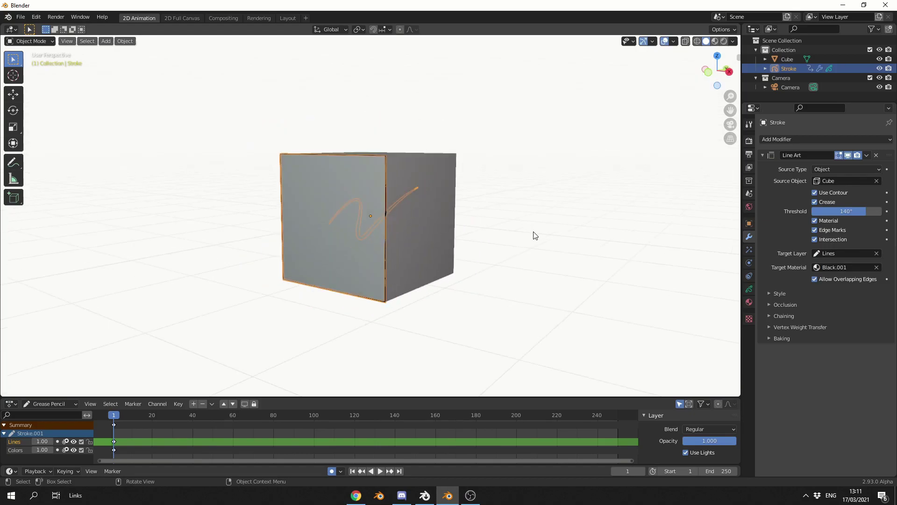
click(133, 299)
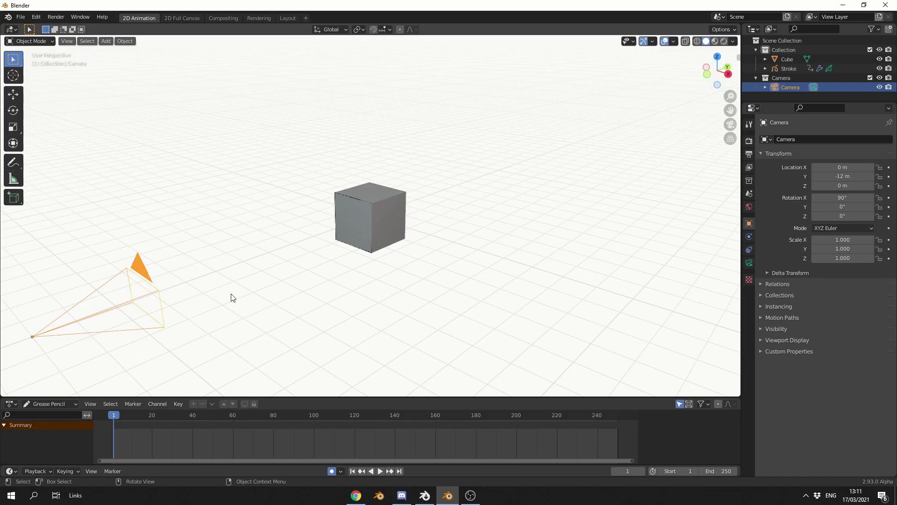
click(8, 100)
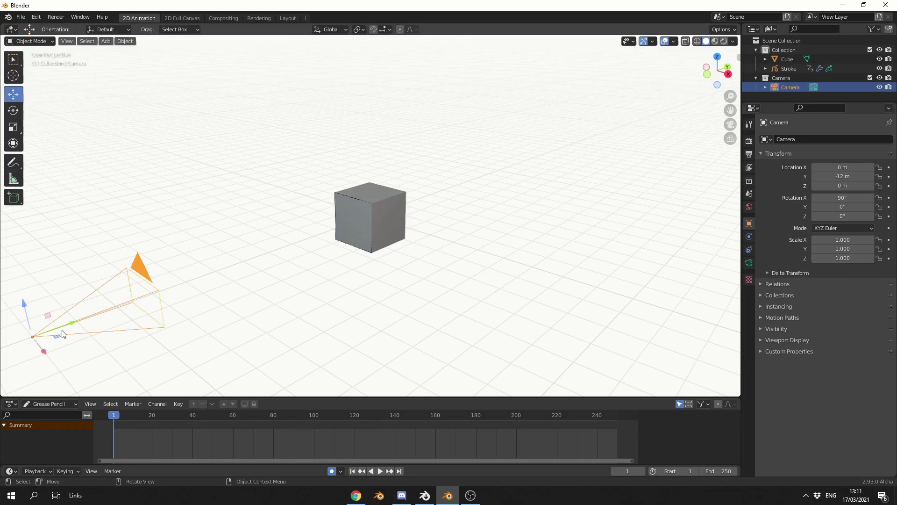
mouse_move(60, 337)
mouse_down()
mouse_move(276, 268)
mouse_move(332, 264)
mouse_move(258, 286)
mouse_move(306, 310)
mouse_up()
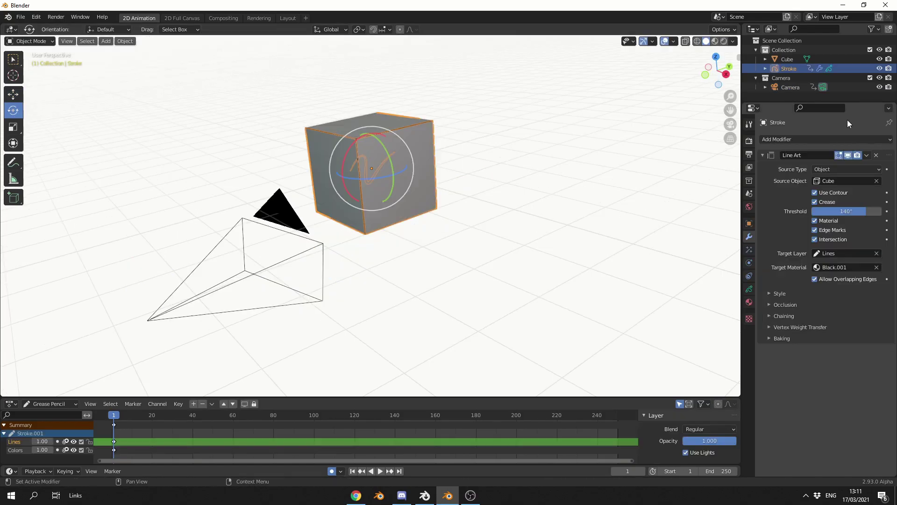
- Raise the Line Art stroke thickness from 25 to 97 under Style
click(772, 296)
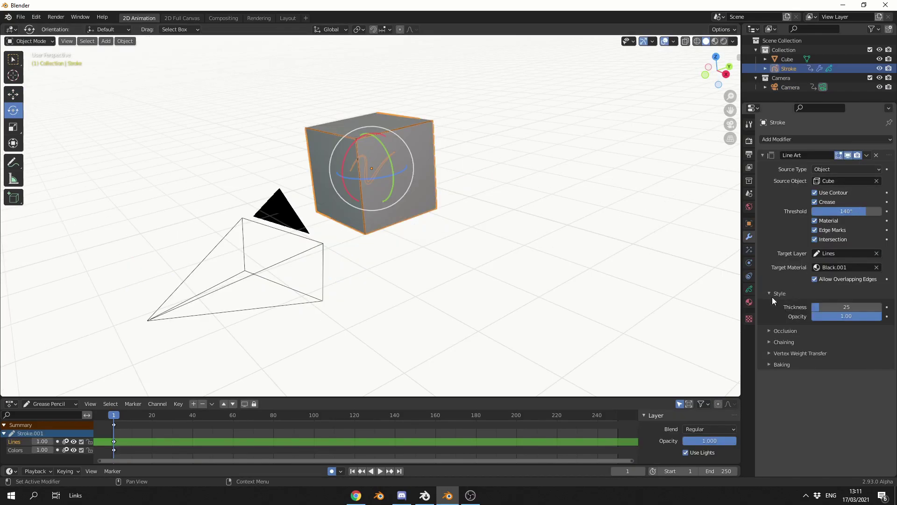
scroll(584, 295, up, 2)
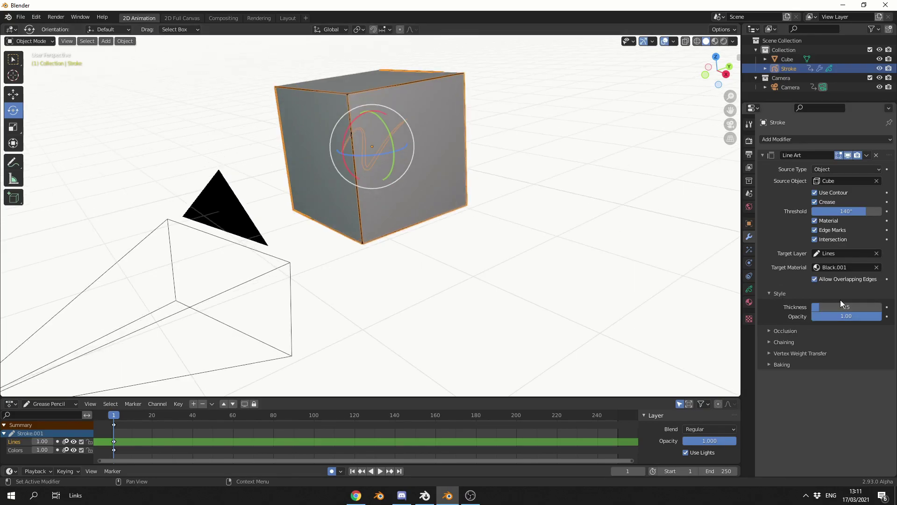
drag(831, 307, 848, 308)
click(522, 312)
mouse_move(509, 304)
middle_down()
mouse_move(523, 312)
mouse_move(597, 295)
mouse_move(540, 302)
mouse_move(669, 346)
middle_up()
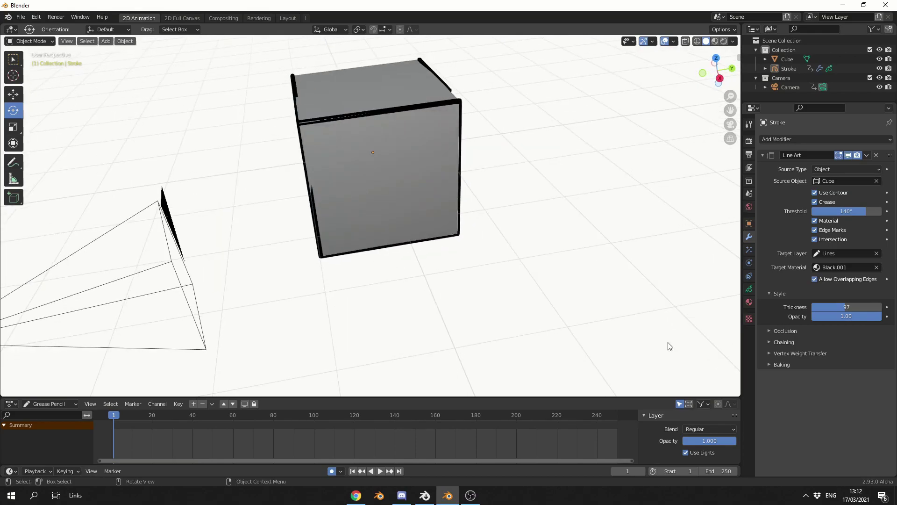
drag(816, 309, 832, 309)
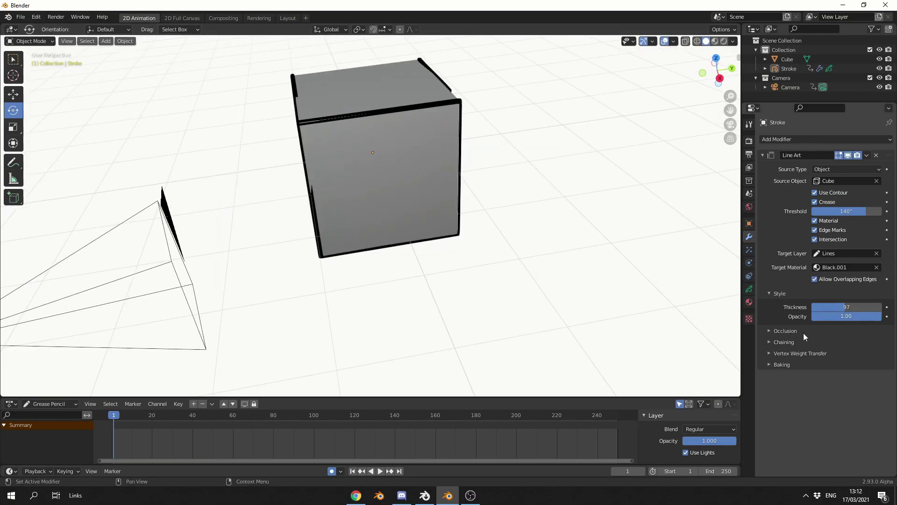
click(782, 332)
- Set Angle Splitting to 141° in the Line Art Chaining settings
middle_drag(664, 322, 547, 294)
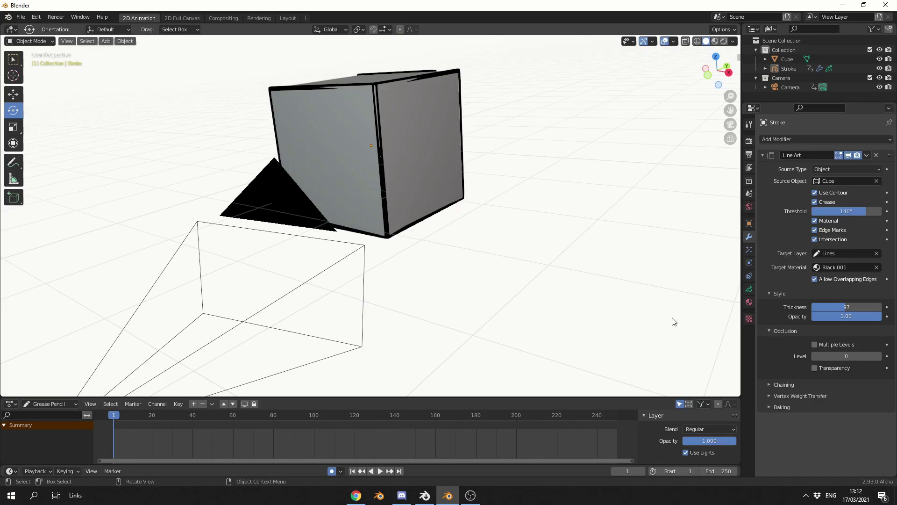
click(789, 384)
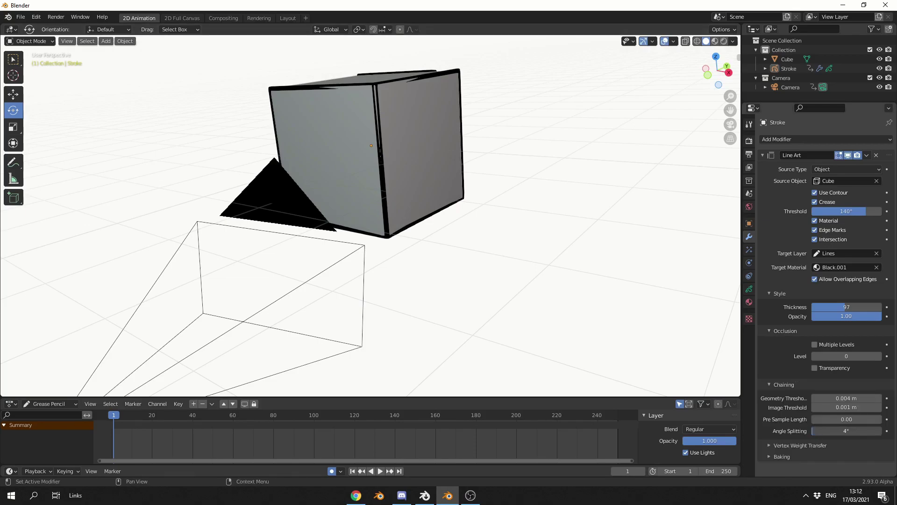
click(790, 384)
click(790, 384)
drag(836, 431, 866, 431)
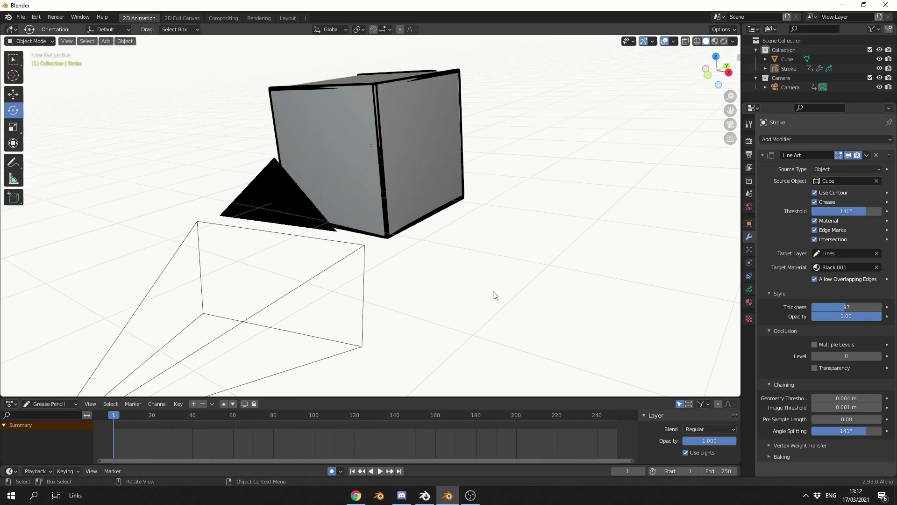
middle_drag(494, 295, 479, 276)
- Expand Vertex Weight Transfer and scroll the Properties panel down to Baking
middle_drag(601, 316, 617, 335)
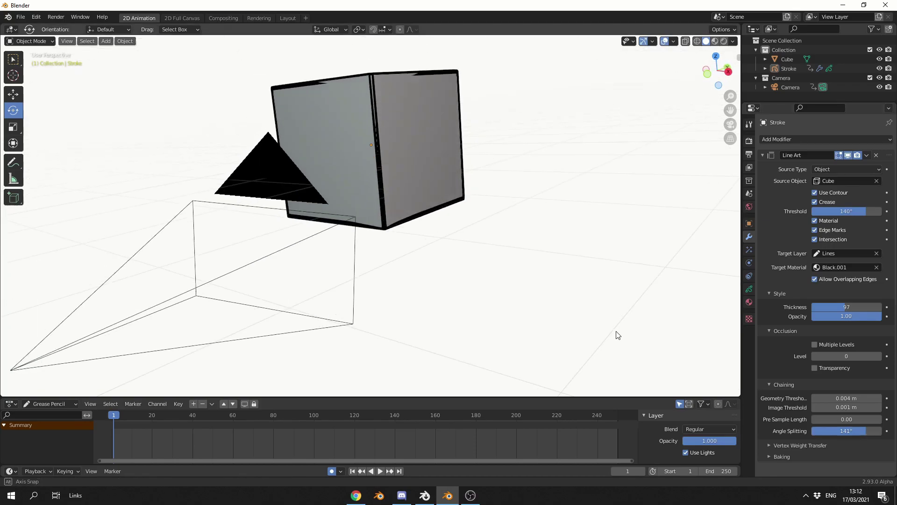
scroll(801, 427, down, 2)
click(801, 425)
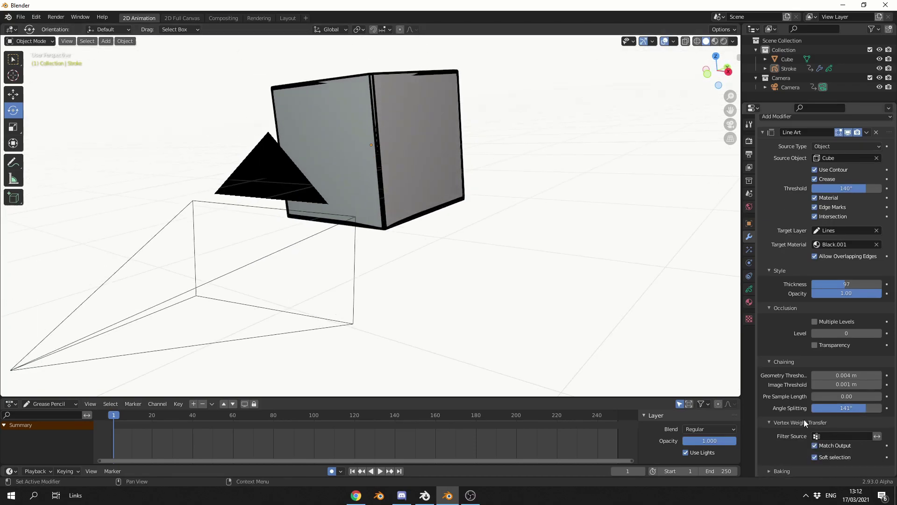
scroll(770, 411, down, 3)
scroll(722, 303, down, 4)
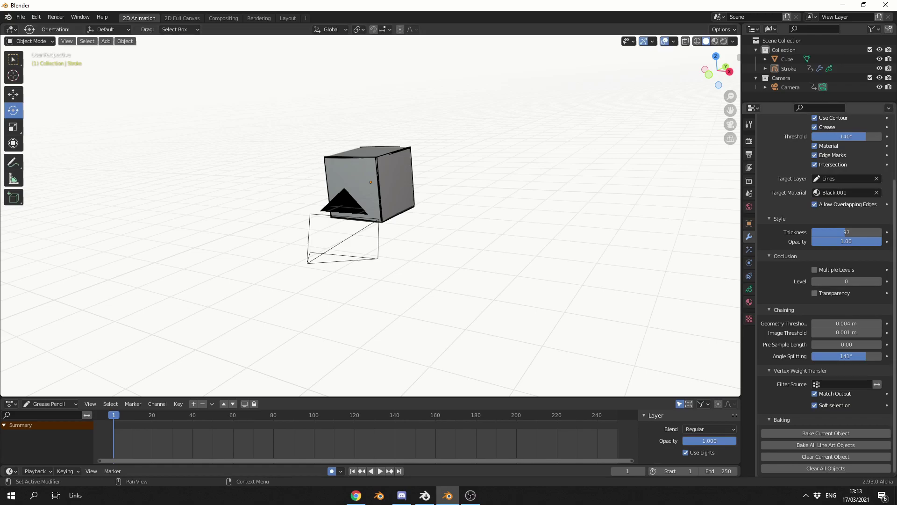
- Bake the Line Art into the Stroke object and hide the Cube in the Outliner
click(828, 433)
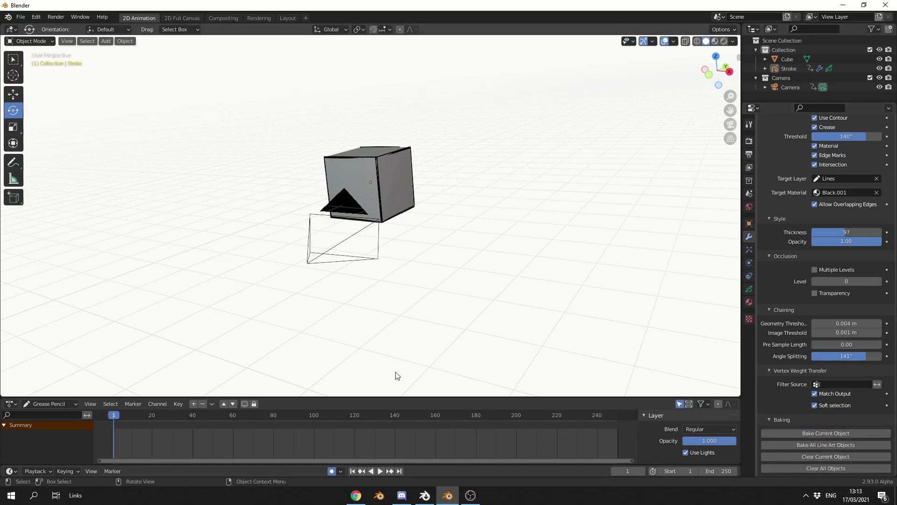
click(397, 171)
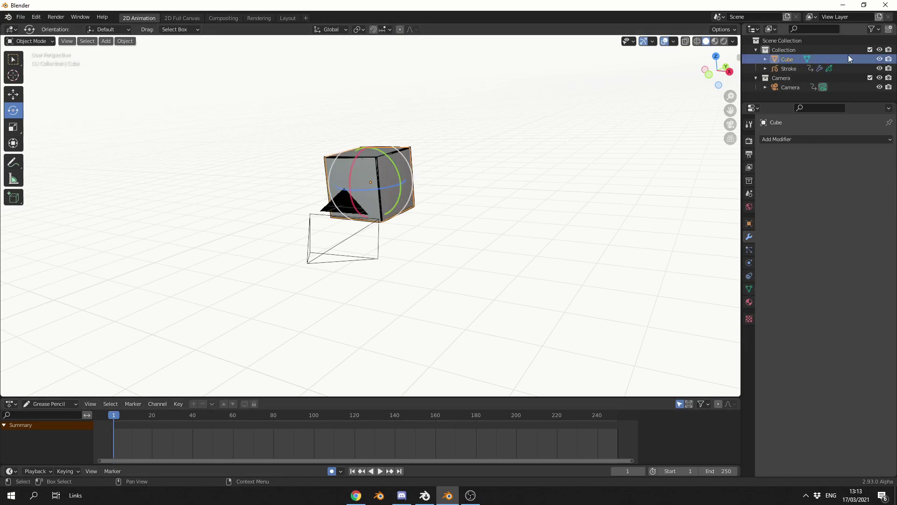
click(880, 60)
middle_drag(402, 255, 439, 251)
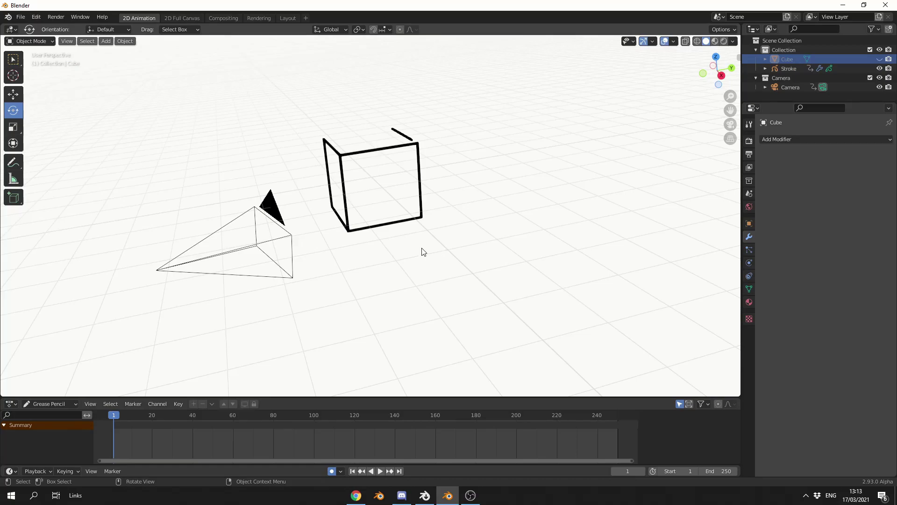